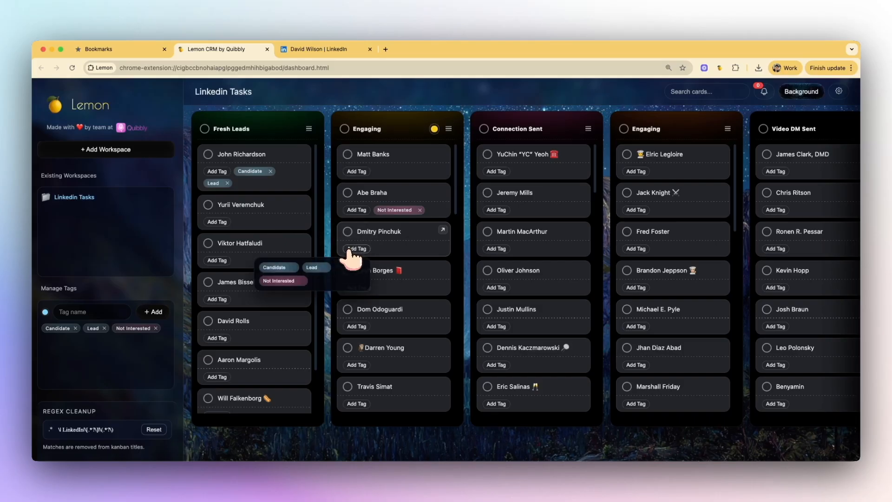
Add the Lead tag to the third card in the yellow Engaging column.
left_click(315, 268)
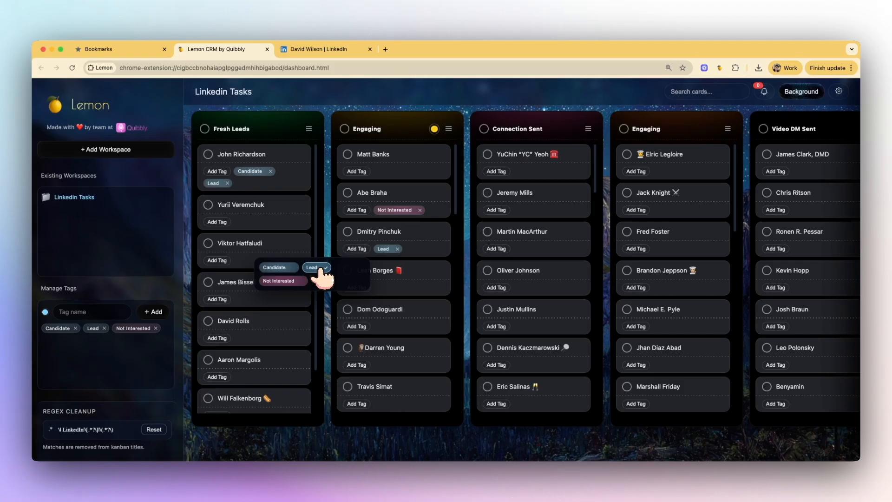
left_click(344, 253)
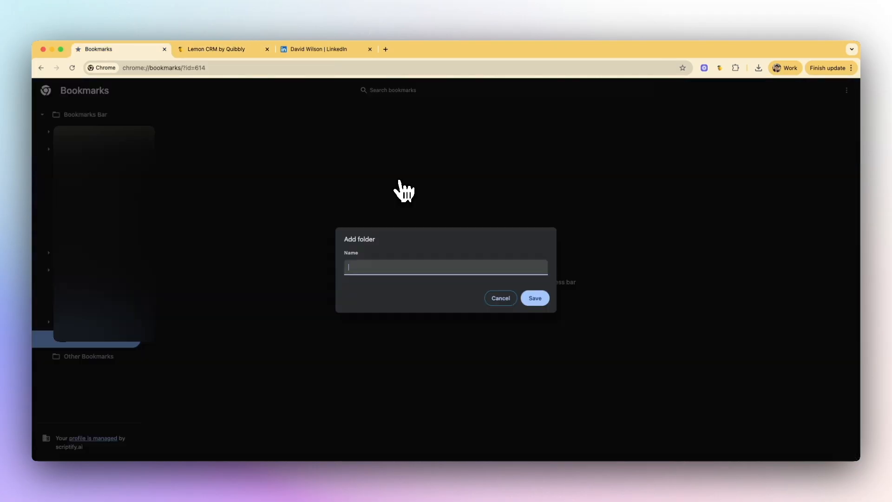
Name the new bookmark folder Deals Pipeline and save it.
type("D")
type("eals")
type(" Plipeline")
key("Return")
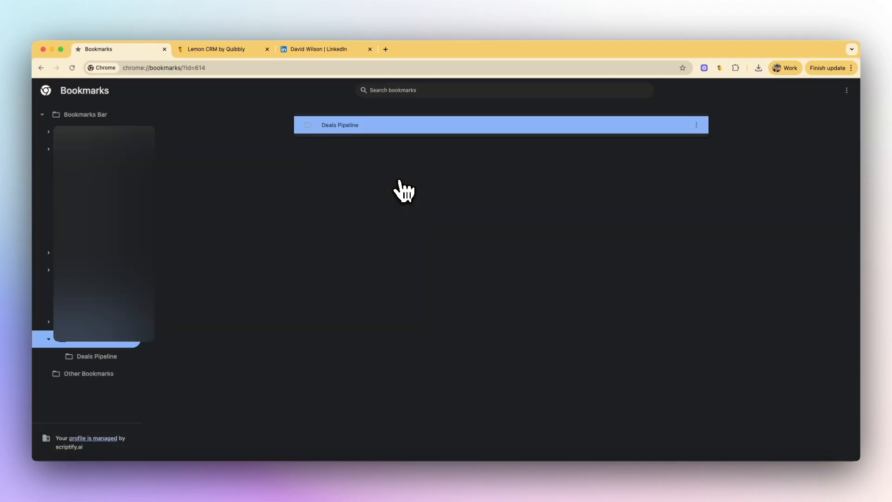
Open the Deals Pipeline folder and add two subfolders named New Lead and Engaging.
double_click(366, 128)
right_click(362, 154)
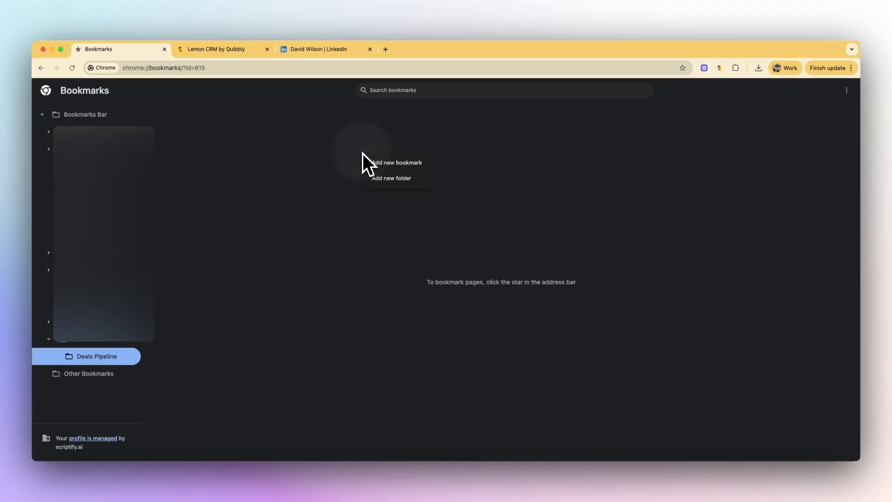
left_click(382, 179)
type("New Lead")
key("Return")
type("Engaging")
key("Return")
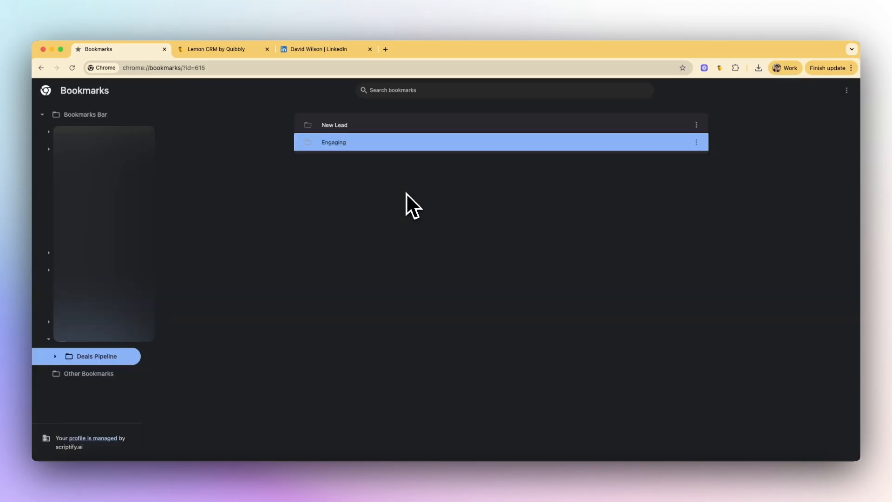
Add two more subfolders to Deals Pipeline, named CR Sent and Video DM Sent.
right_click(406, 193)
left_click(431, 225)
type("CR Sent")
left_click(524, 299)
right_click(424, 226)
left_click(445, 257)
type("Video DM Sent")
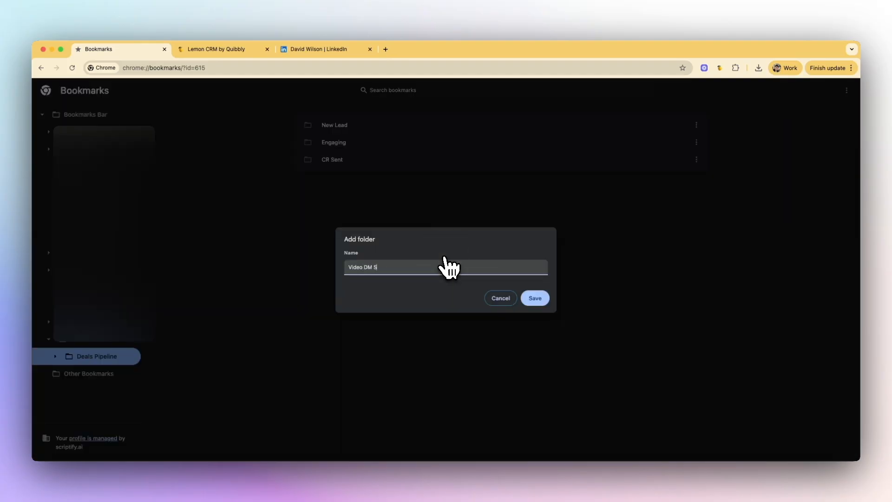
key("Return")
Add the subfolders Follow up #1 - Text and Follow up #2 - Voice Note to Deals Pipeline.
right_click(394, 222)
left_click(416, 246)
type("Follow up #1 - Text")
key("Return")
right_click(400, 251)
left_click(424, 276)
type("Follow up #2 - Voice Note")
key("Return")
Add the final subfolders Booked and Not Interested to Deals Pipeline.
right_click(401, 259)
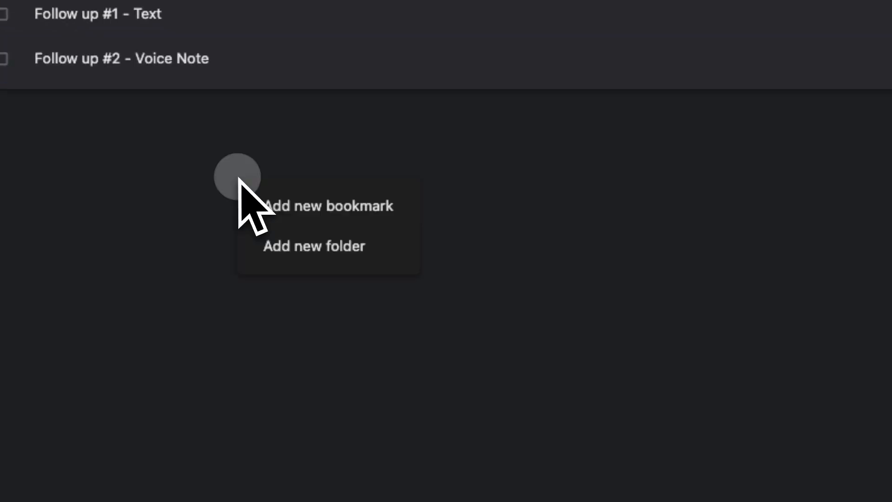
left_click(430, 283)
type("Booked")
key("Return")
right_click(416, 274)
left_click(442, 299)
type("Not Interested")
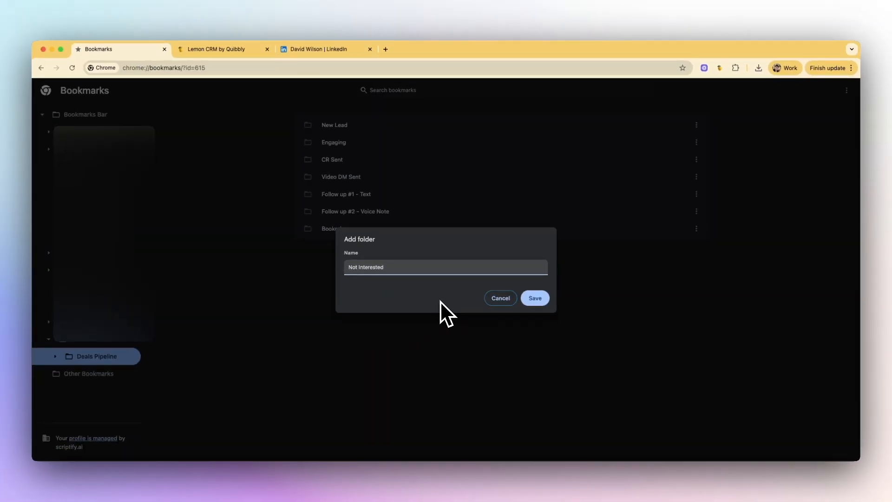
left_click(520, 299)
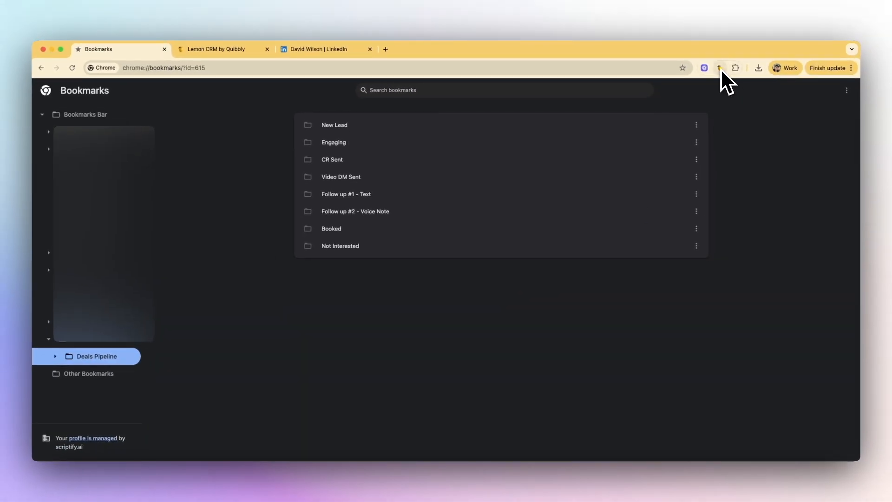
Open the Lemon CRM extension and add the Deals Pipeline bookmark folder as a workspace.
left_click(719, 69)
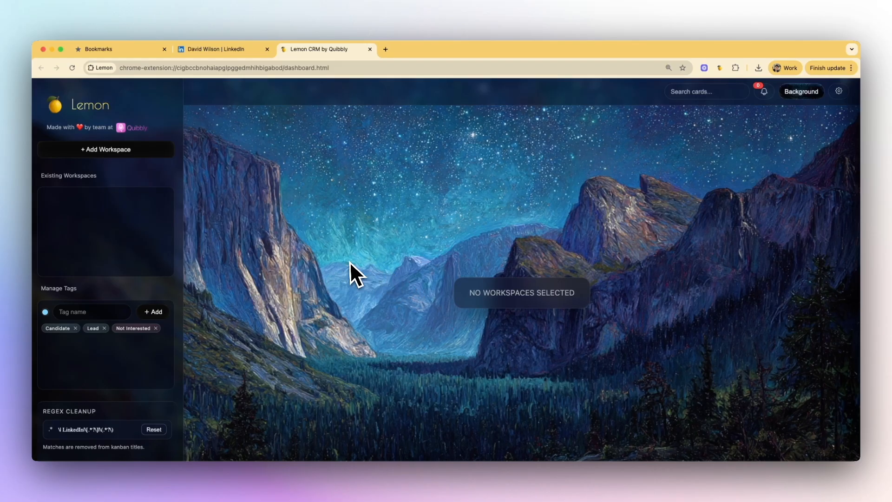
left_click(136, 157)
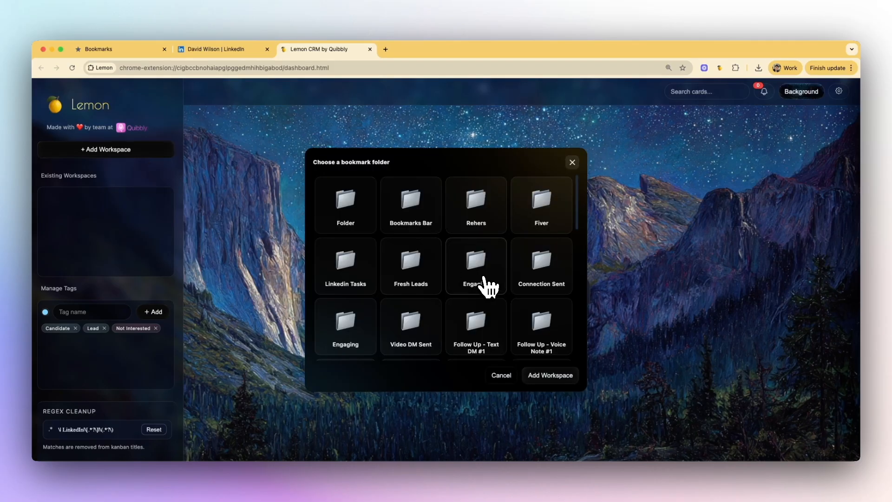
scroll(488, 284, "down", 3)
left_click(418, 255)
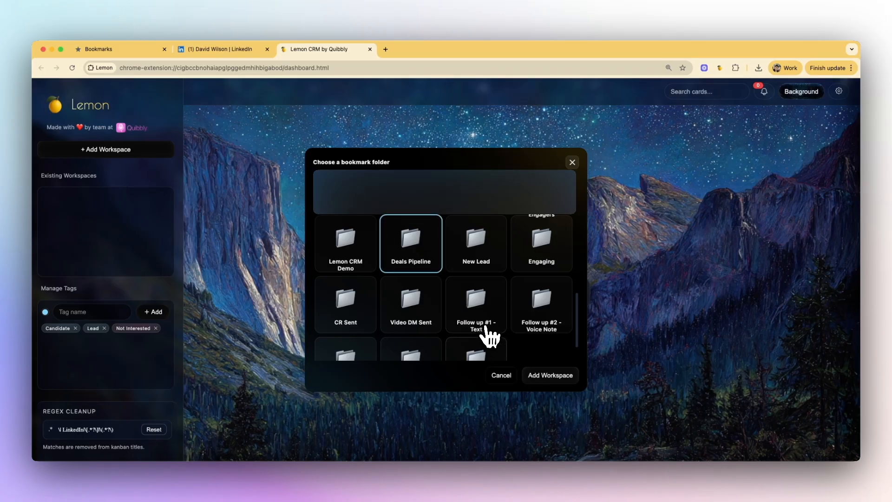
left_click(546, 375)
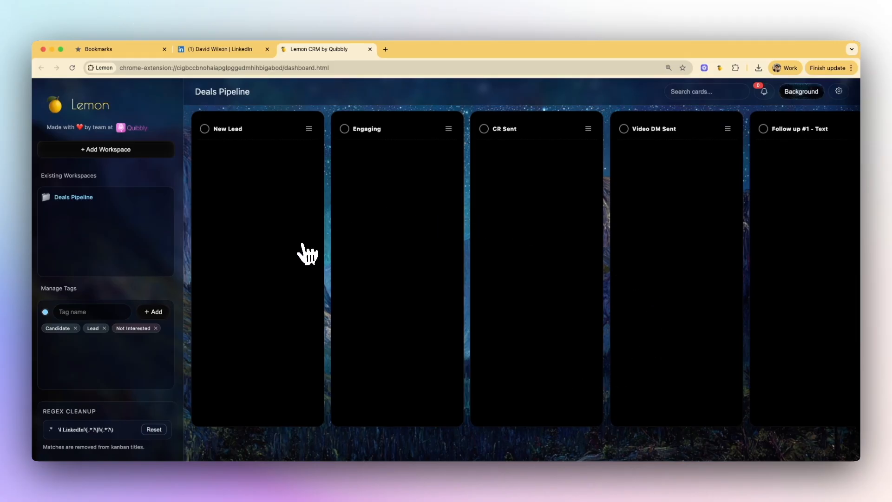
Set the New Lead column's colour to Scarlet Red and the Engaging column's colour to Sun Yellow.
left_click(295, 129)
left_click(253, 230)
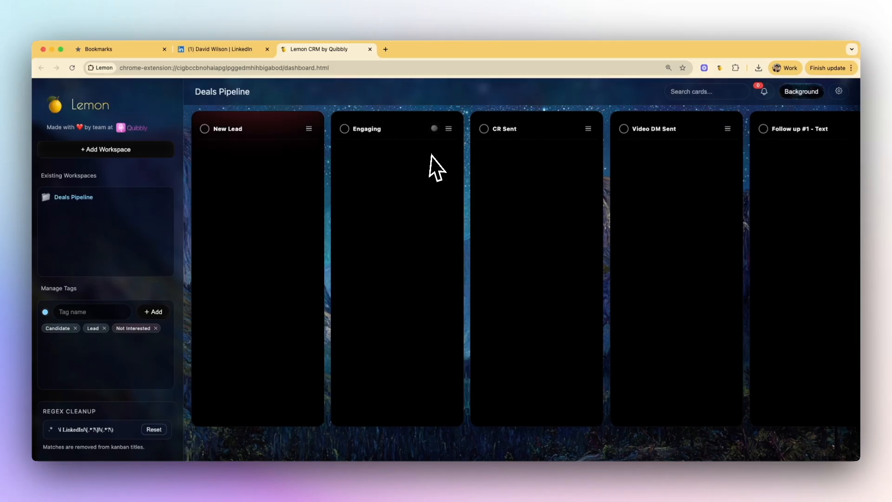
left_click(434, 129)
left_click(382, 213)
Set the CR Sent column's colour to Blue and the Video DM Sent column's colour to Cyan.
left_click(573, 129)
left_click(523, 270)
left_click(712, 128)
left_click(664, 192)
Set the colour of both the Follow up #1 - Text and Follow up #2 - Voice Note columns to Cyan.
scroll(650, 185, "right", 6)
left_click(573, 128)
left_click(529, 191)
left_click(713, 129)
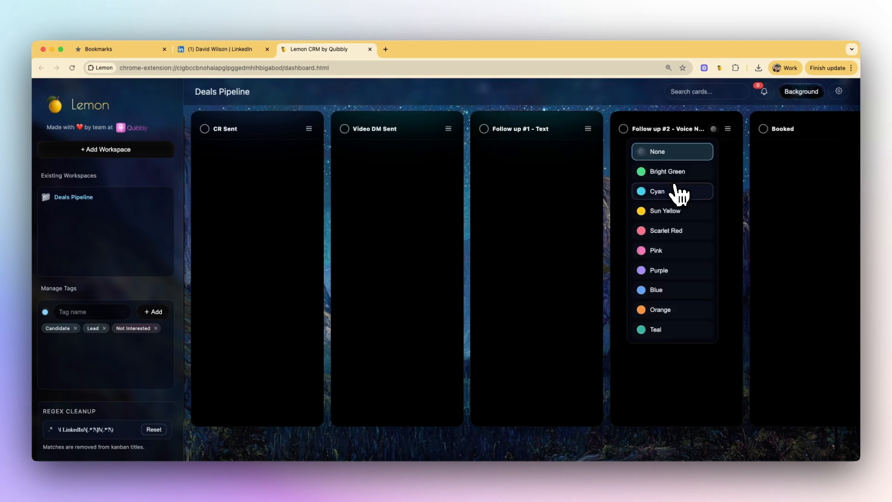
left_click(672, 191)
Set the Booked column's colour to Bright Green and the Not Interested column's colour to Scarlet Red.
left_click(655, 172)
left_click(823, 129)
left_click(762, 230)
scroll(539, 254, "left", 6)
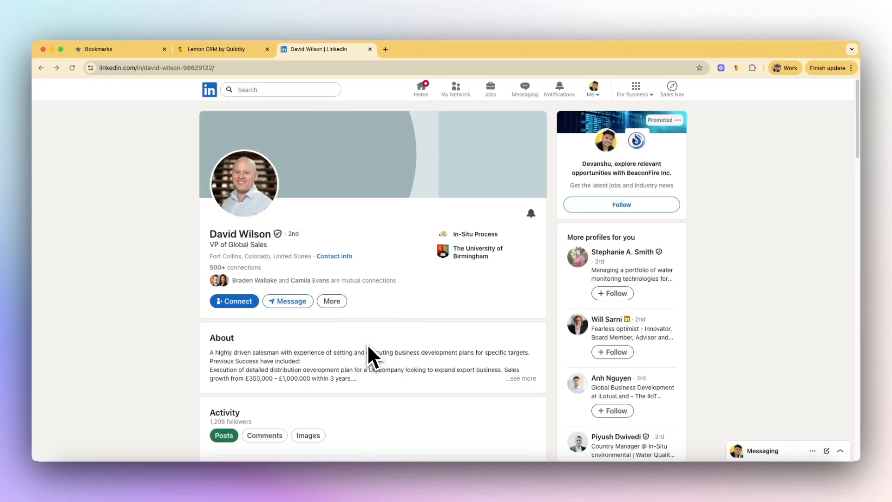
Look through the pipeline columns, save the open LinkedIn profile to Deals Pipeline > New Lead, and return to the Lemon board.
key("super+k")
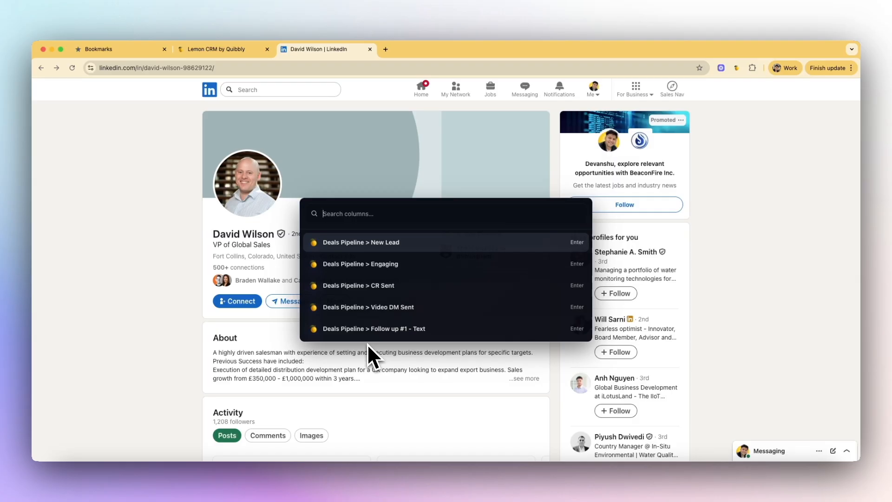
key("Down")
key("Down")
key("Down")
key("Down")
key("Down")
key("Down")
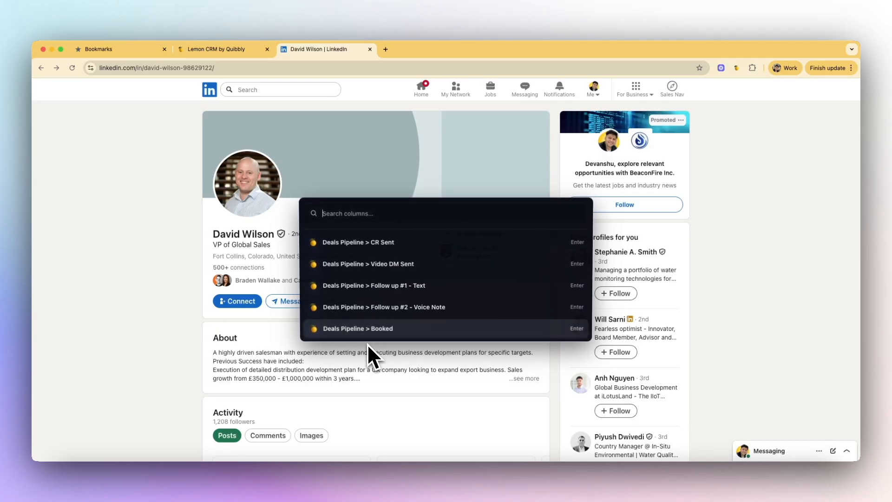
key("Up")
key("Up")
key("Up")
key("Up")
key("Up")
key("Up")
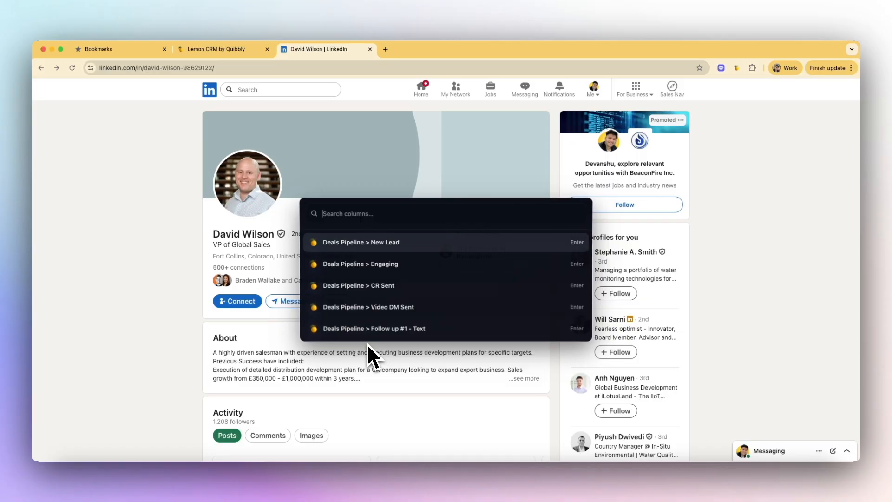
key("Return")
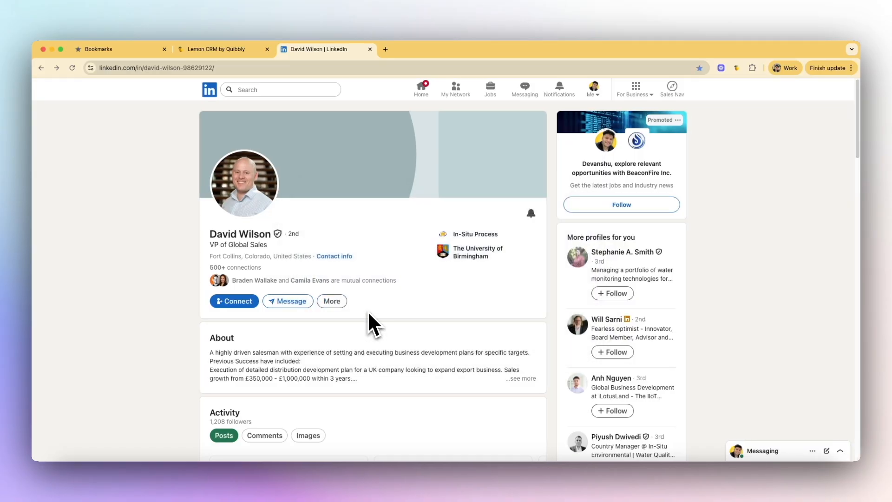
left_click(210, 49)
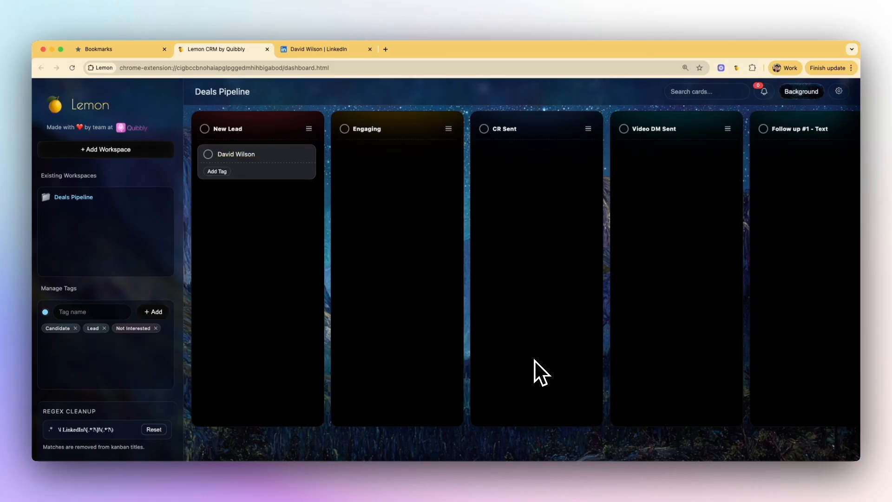
Switch back to LinkedIn, open the first suggested profile and save it to Deals Pipeline > New Lead.
key("ctrl+Tab")
left_click(577, 257)
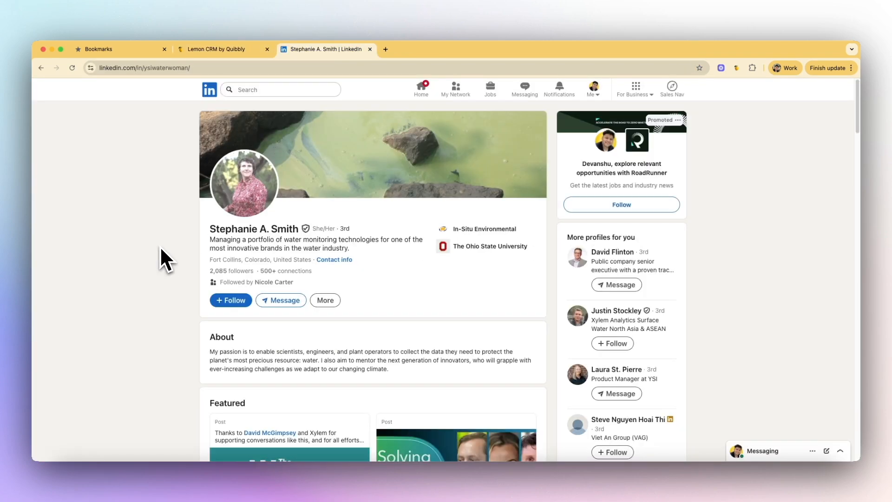
key("super+d")
key("Return")
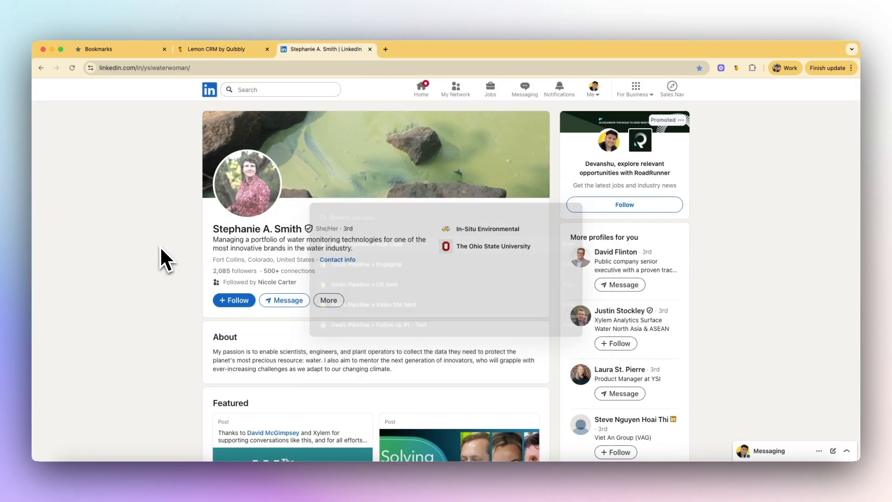
Open the top profile suggested on this profile page and save it to the New Lead column.
left_click(578, 269)
key("super+d")
key("Return")
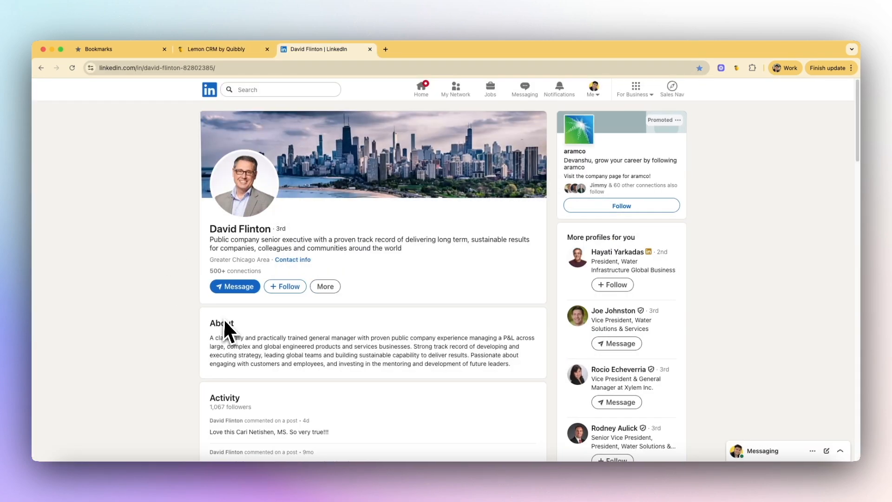
Open two more suggested profiles in turn and save each to the New Lead column.
left_click(576, 259)
left_click(578, 259)
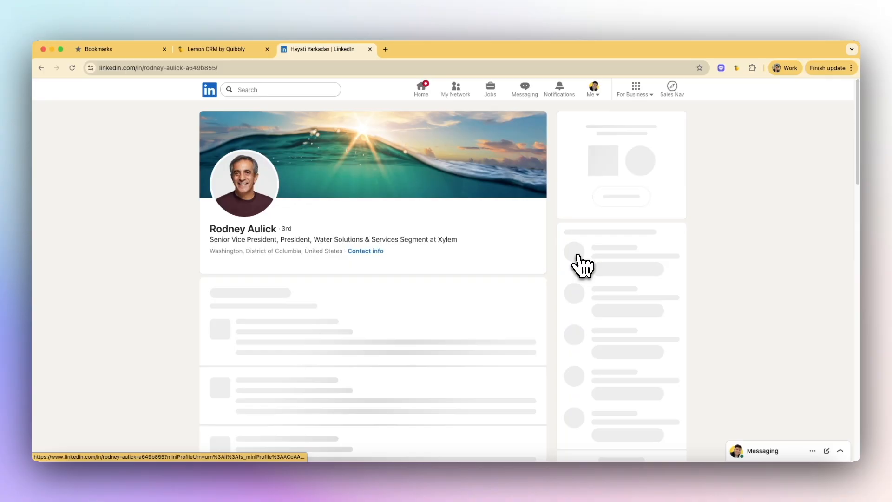
key("super+d")
key("Return")
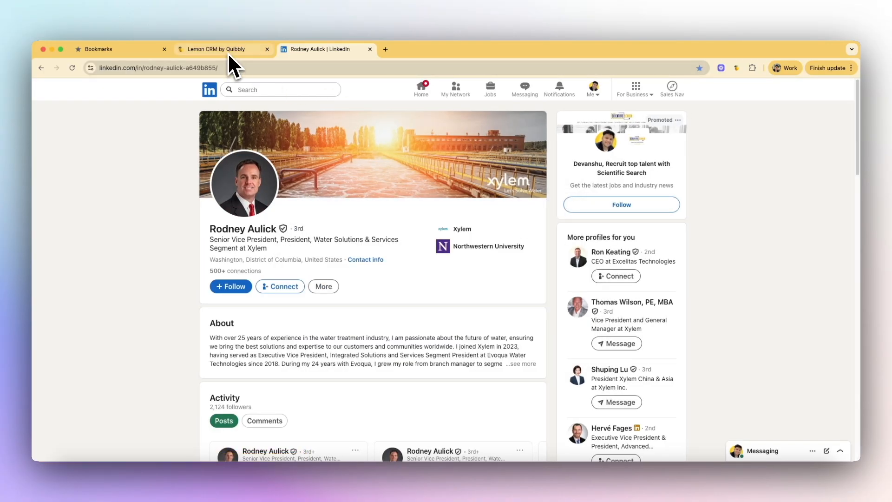
On the Lemon board, move the top New Lead card to Engaging and the next New Lead card to CR Sent.
left_click(227, 52)
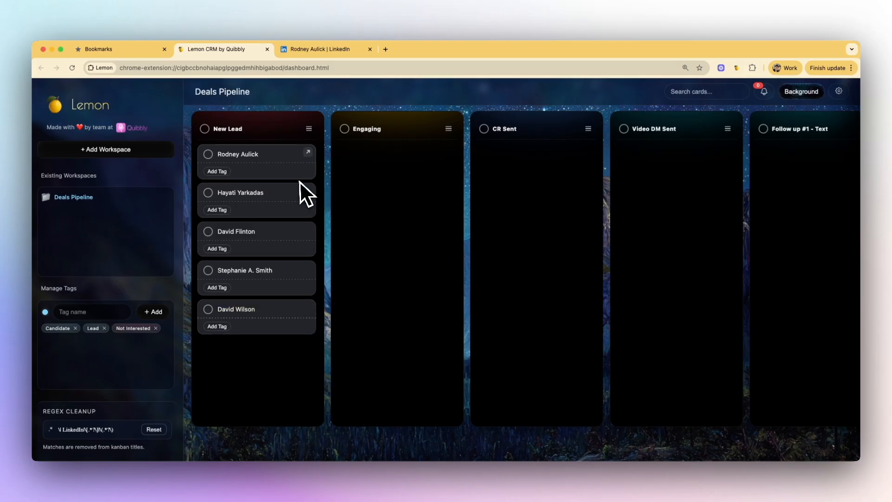
left_click_drag(284, 170, 405, 174)
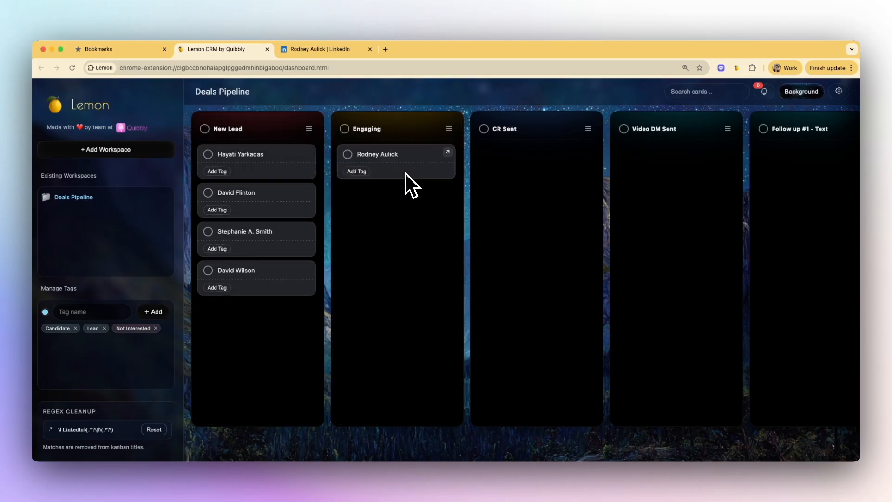
left_click_drag(259, 169, 514, 189)
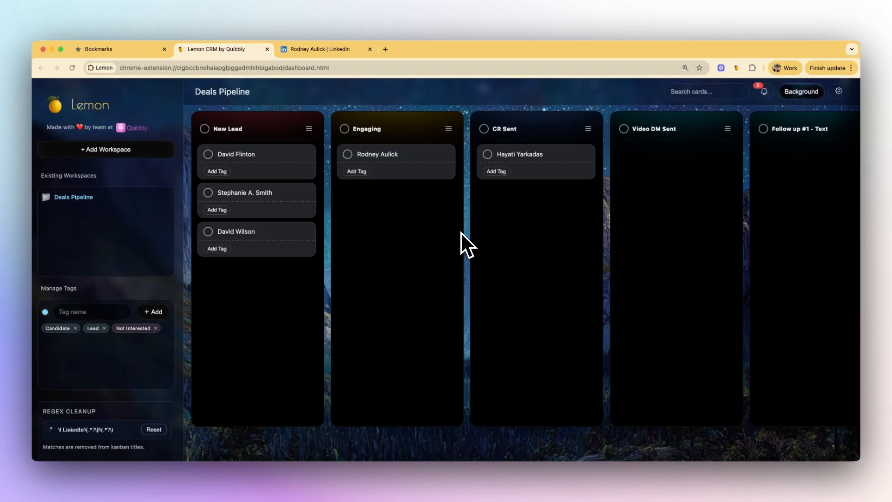
left_click_drag(309, 130, 257, 133)
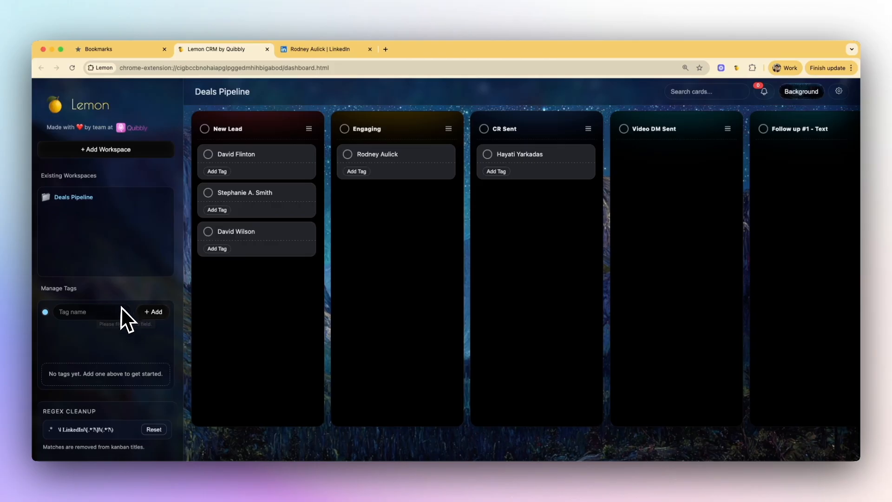
Create a new tag named SDR Manager with the preset colour.
left_click(91, 312)
type("SDR Manager")
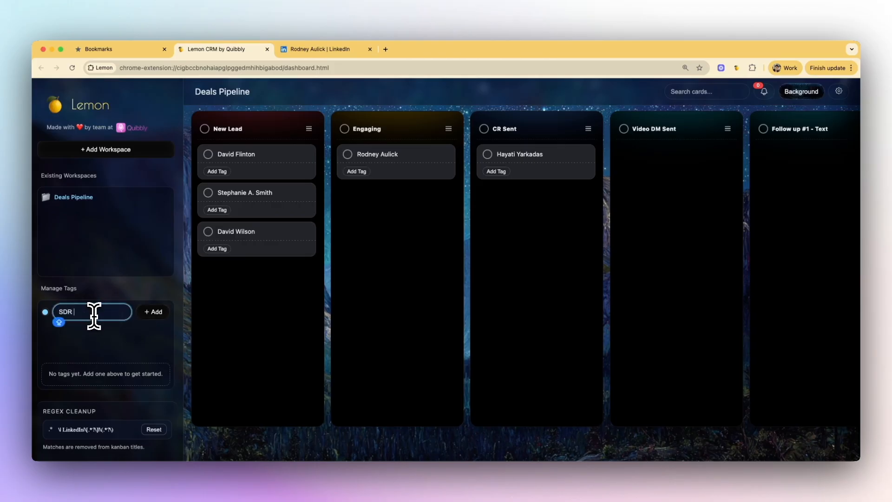
key("Return")
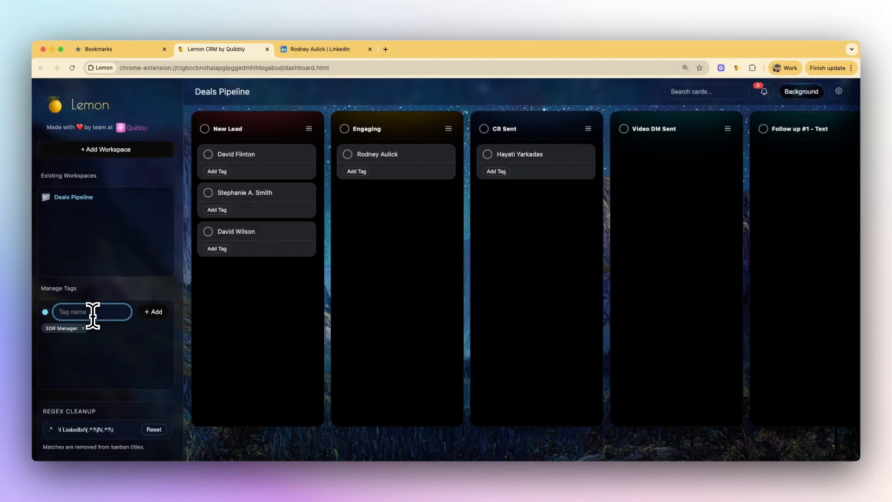
Create a Sun Yellow tag named VP of Sales.
left_click(45, 311)
left_click(77, 323)
left_click(78, 316)
type("VP of Sales")
key("Return")
Create a Pink tag named AE.
left_click(46, 312)
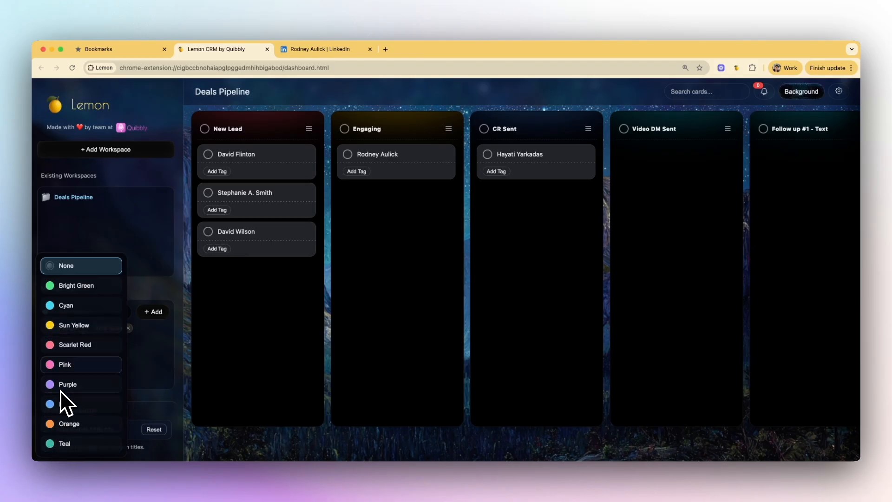
left_click(66, 365)
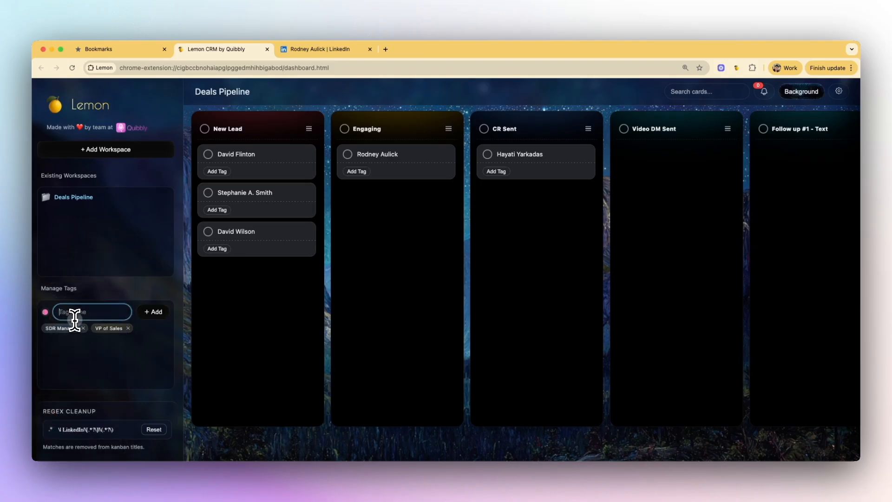
left_click(73, 314)
type("AE")
left_click(158, 317)
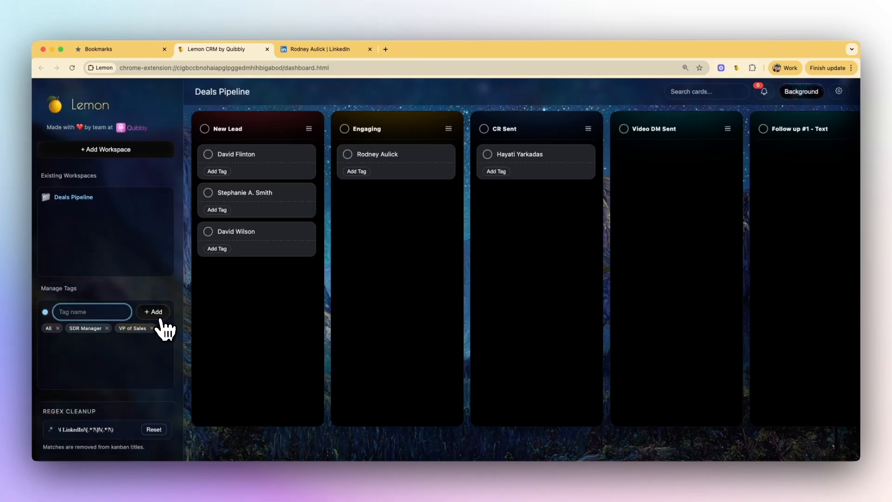
Tag the first New Lead card as SDR Manager and the second New Lead card as VP of Sales.
left_click(219, 172)
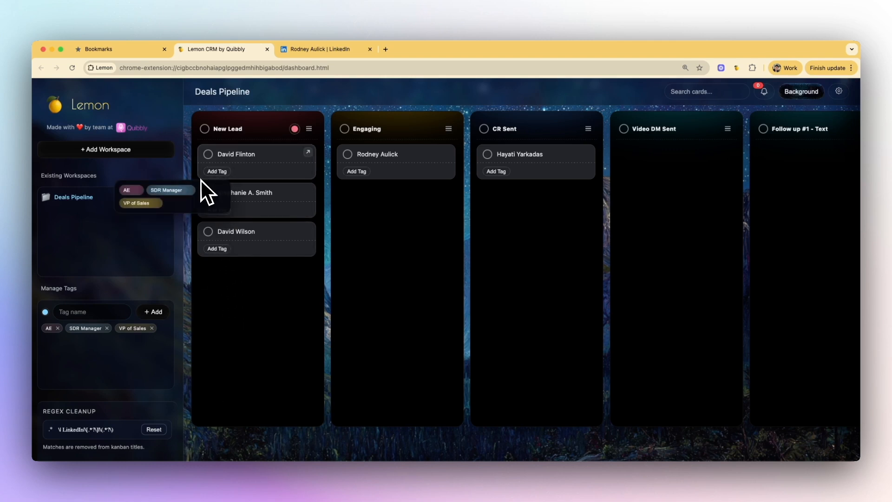
left_click(170, 188)
left_click(216, 209)
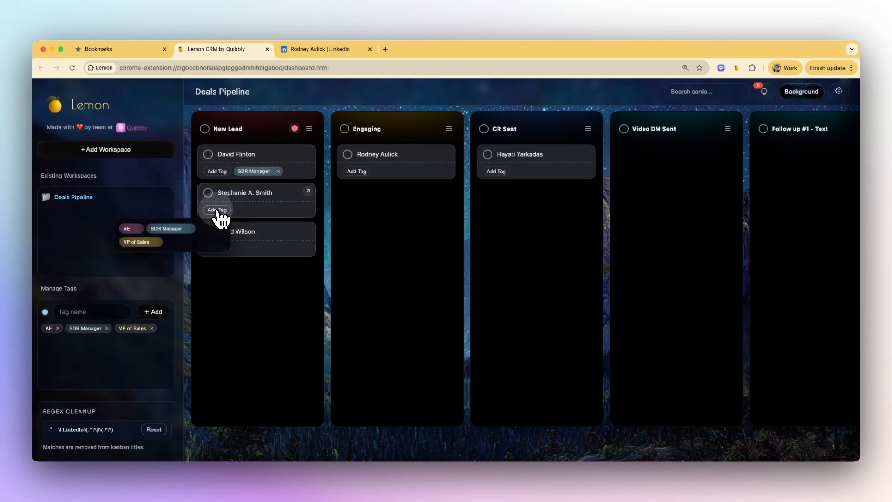
left_click(137, 241)
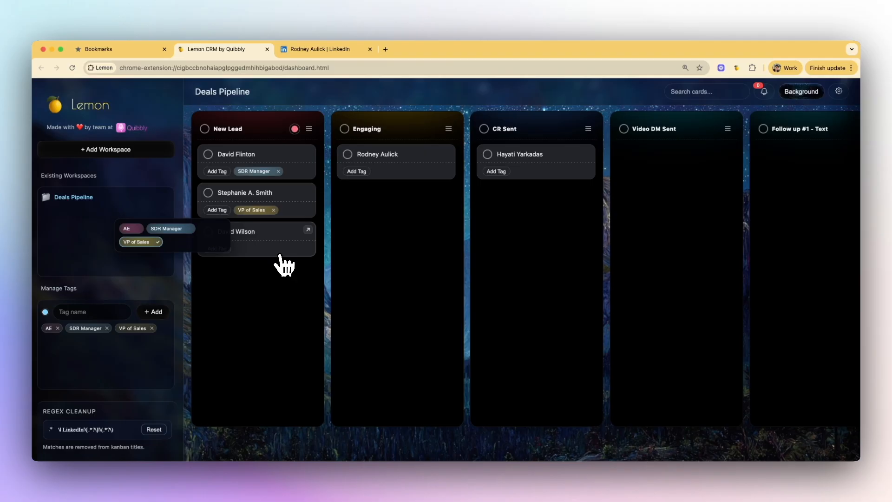
Assign both the AE and SDR Manager tags to the card in the Engaging column.
left_click(362, 182)
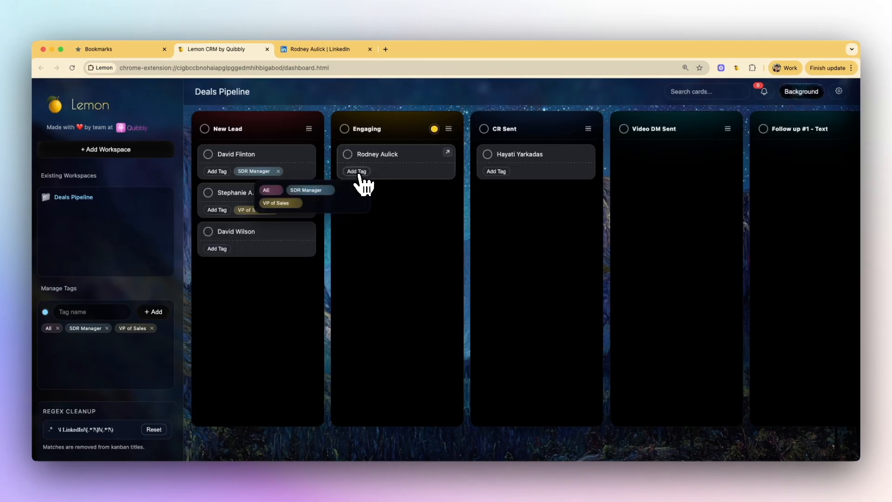
left_click(271, 190)
left_click(296, 193)
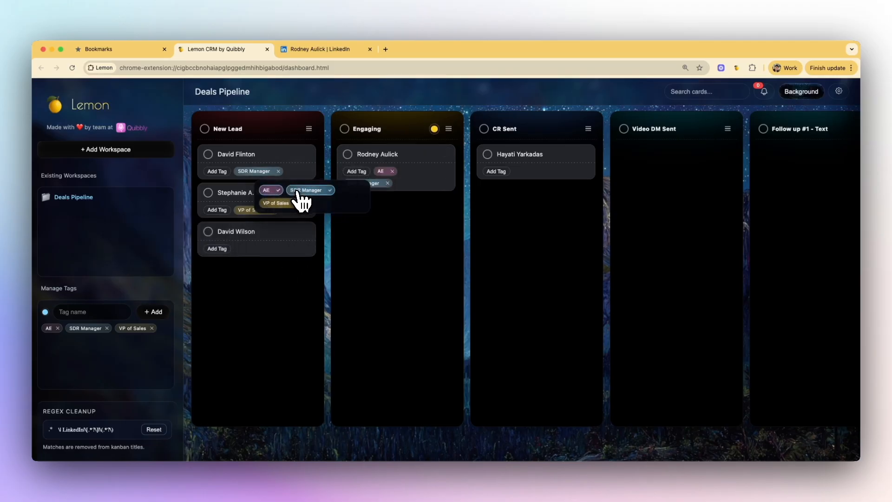
left_click(417, 208)
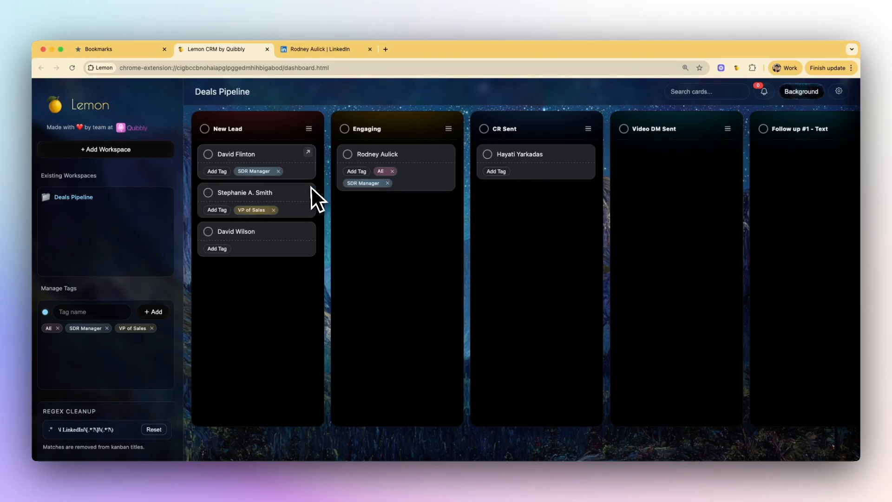
Open the top New Lead card and choose Next Week as its reminder date.
left_click(240, 155)
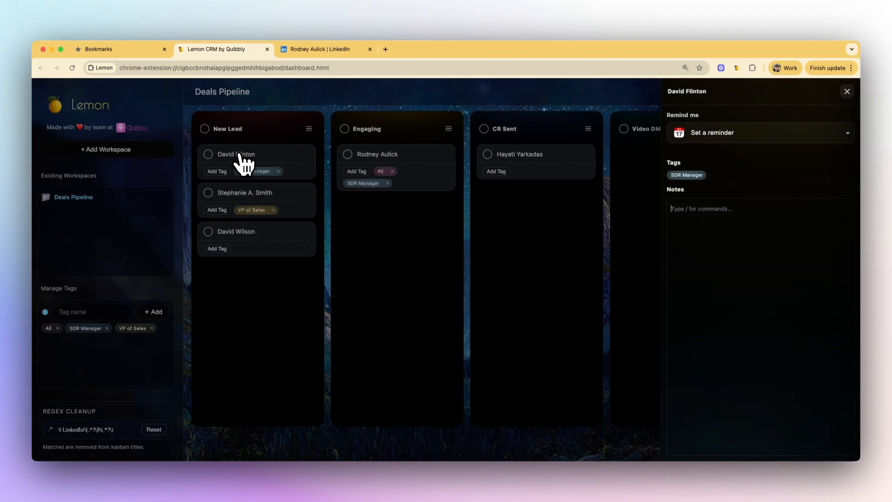
left_click(702, 133)
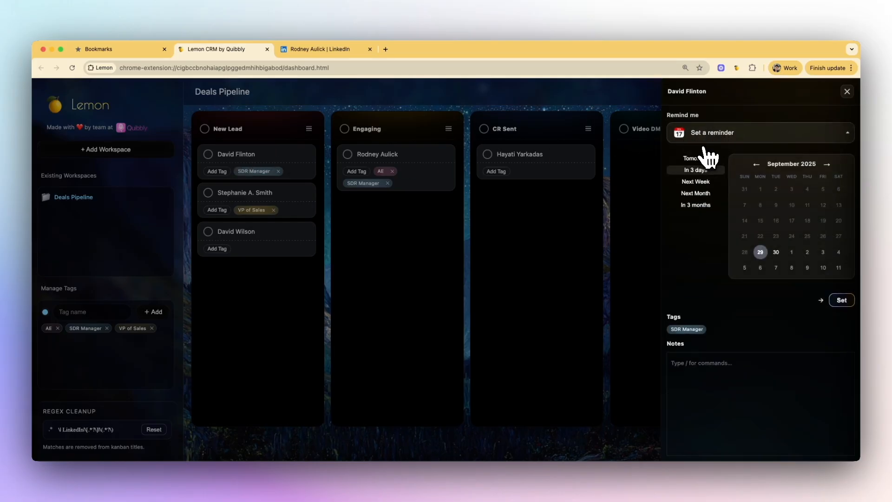
left_click(695, 182)
Write the note "He has a team of 25 reps, and wants to discuss with his manager", add a Hello checklist item and save the reminder.
left_click(715, 371)
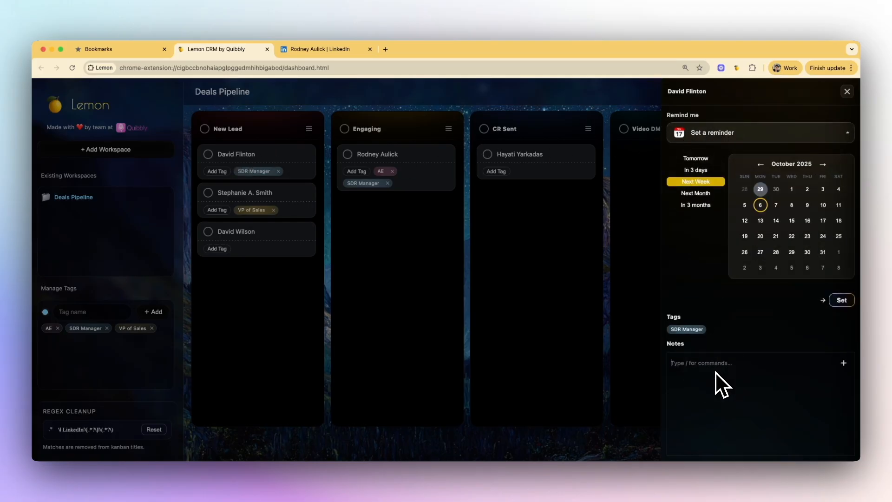
type("He has a team of 25 reps, and wants to discuss ")
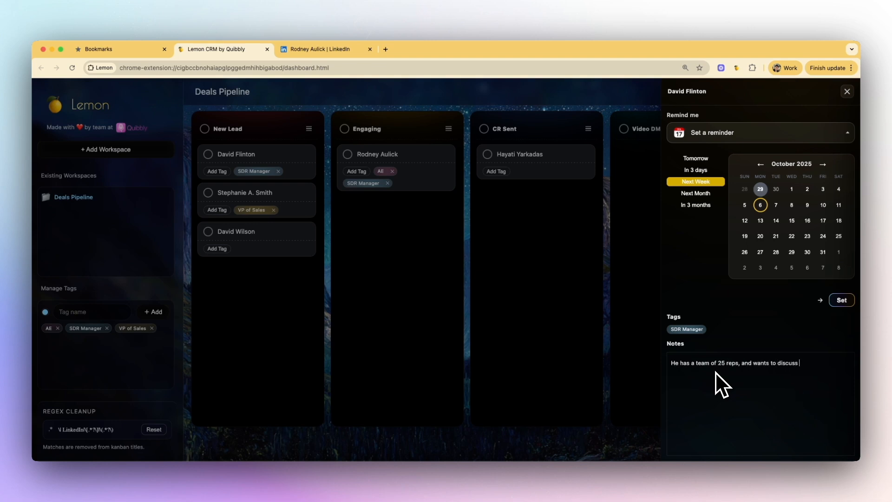
type("with his manager")
key("Return")
type("/check")
key("Return")
type("Hello")
left_click(842, 300)
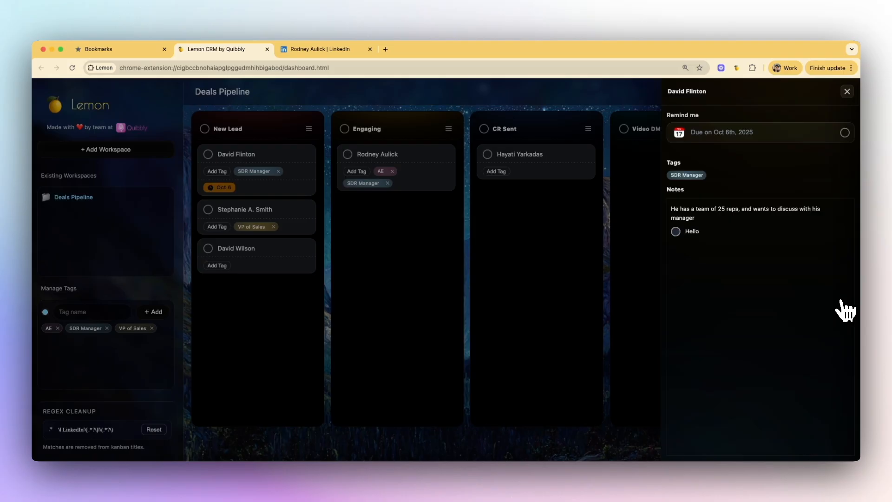
Complete the open card's current reminder and set a new one for Next Month.
left_click(845, 133)
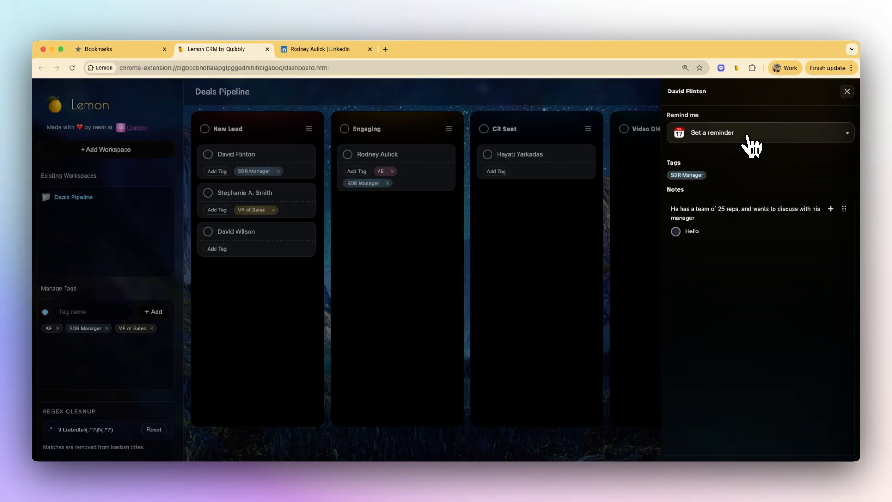
left_click(748, 137)
left_click(696, 193)
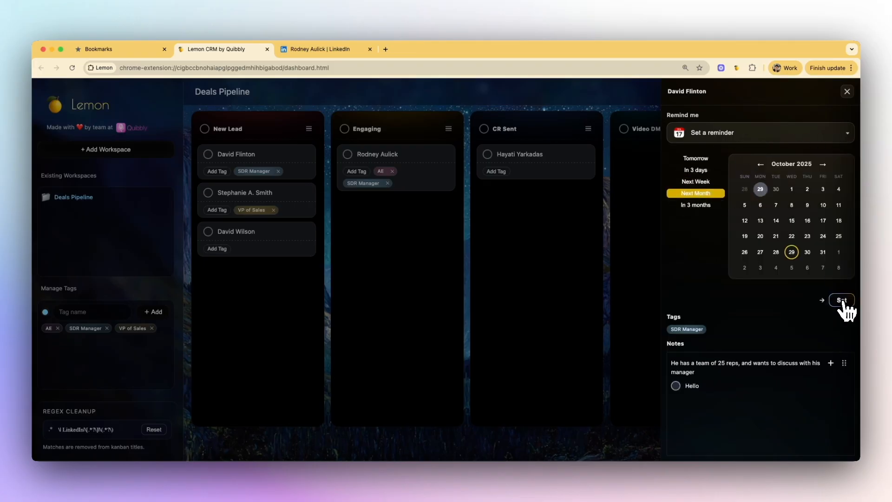
left_click(842, 299)
Set a reminder for Tomorrow on the card in the Engaging column.
left_click(385, 158)
left_click(695, 158)
left_click(842, 300)
Set a reminder for September 29, 2025 on the CR Sent card and close its details.
left_click(527, 156)
left_click(699, 133)
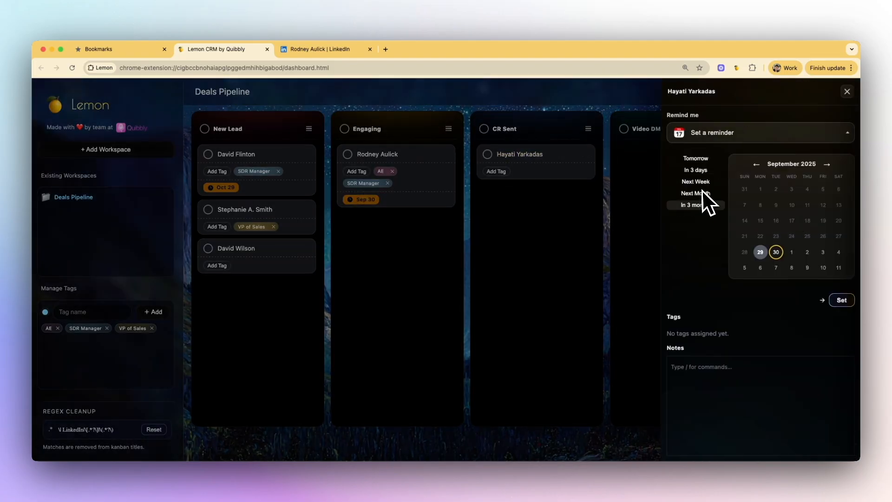
left_click(760, 253)
left_click(842, 300)
left_click(581, 283)
Mark the Today and This Week reminders as done in the reminders list, and close the list.
left_click(763, 92)
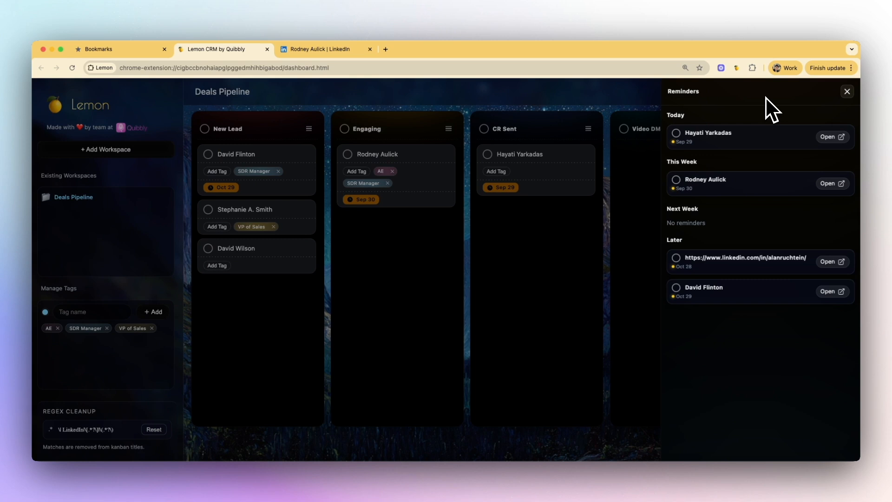
left_click(676, 133)
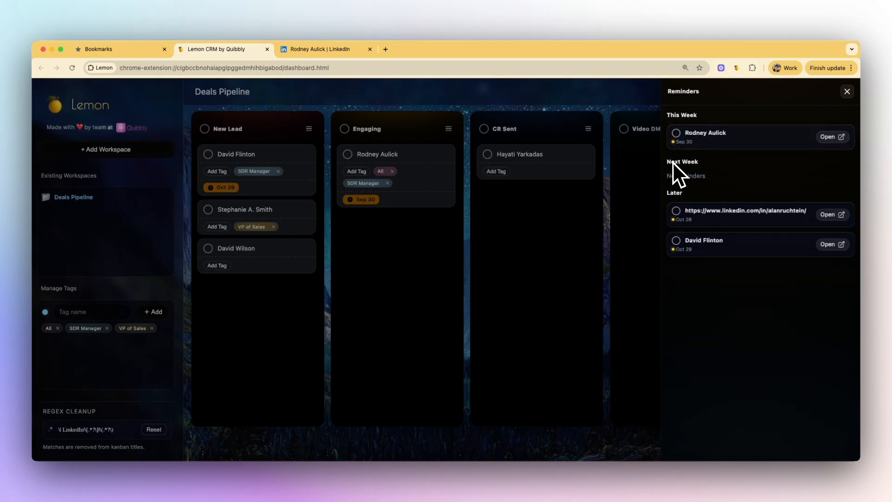
left_click(676, 135)
left_click(627, 195)
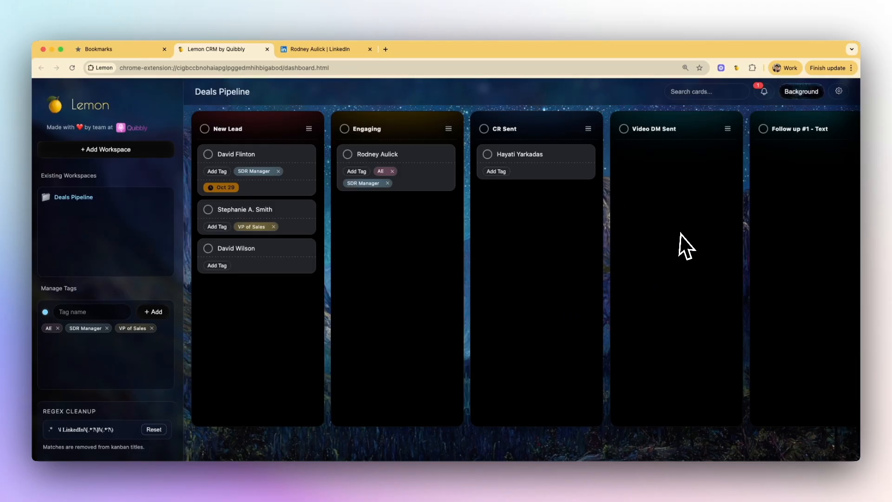
Try the blue-purple and green gradients and the rainy painting as backgrounds, and keep the green landscape image.
left_click(800, 96)
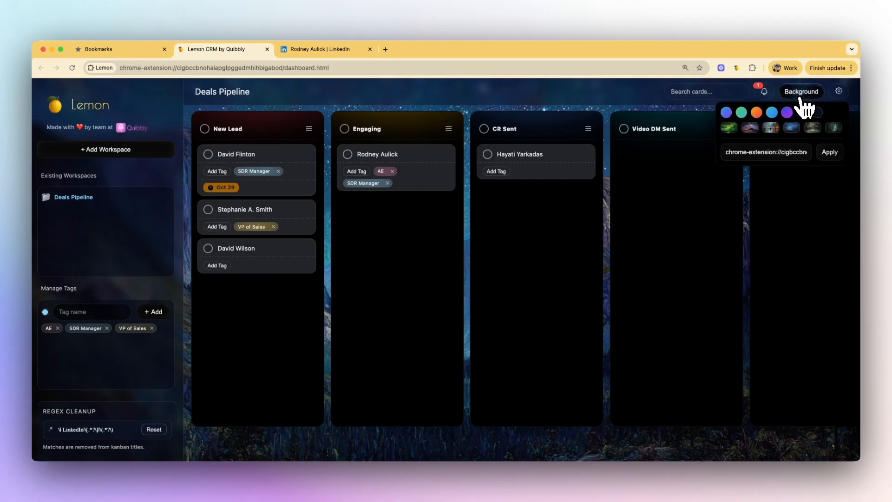
left_click(726, 113)
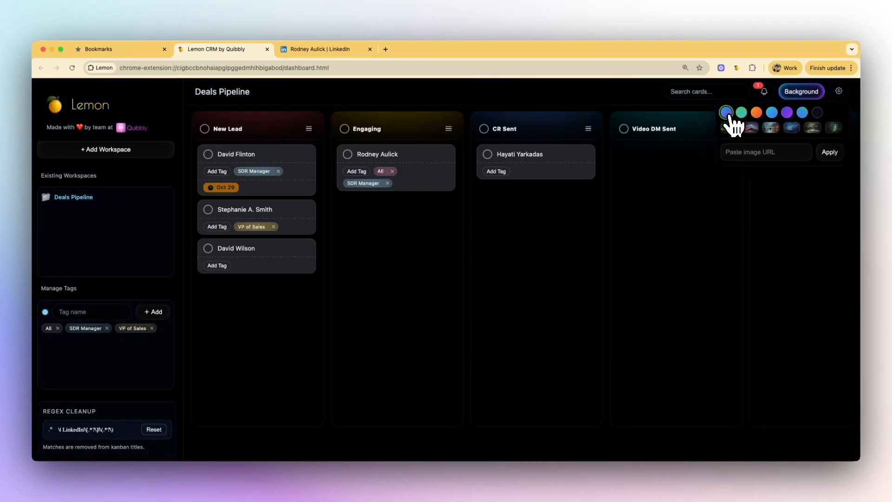
left_click(742, 113)
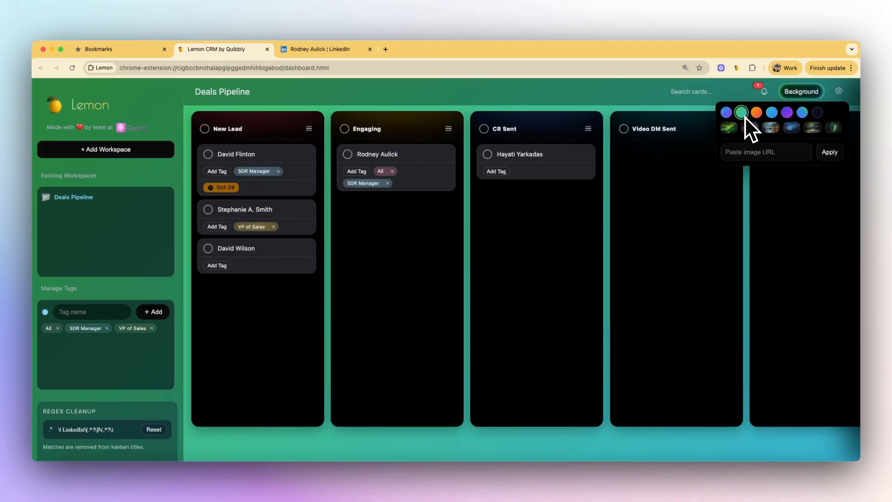
left_click(770, 128)
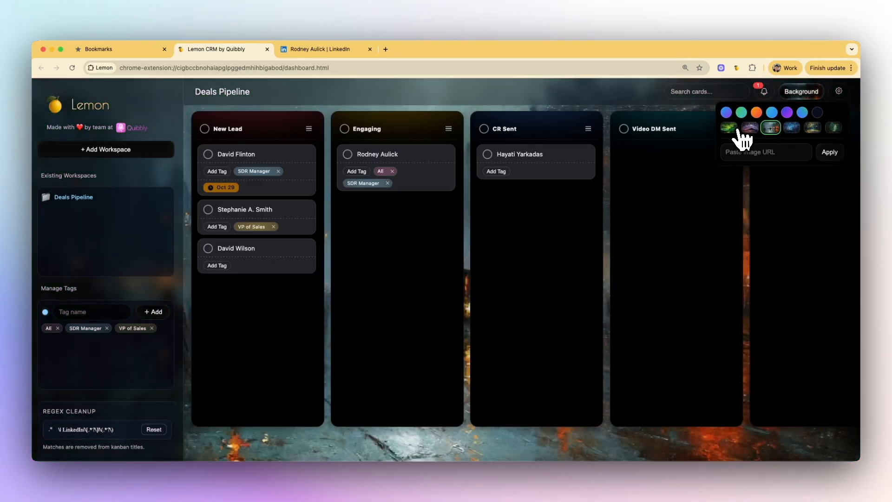
left_click(730, 129)
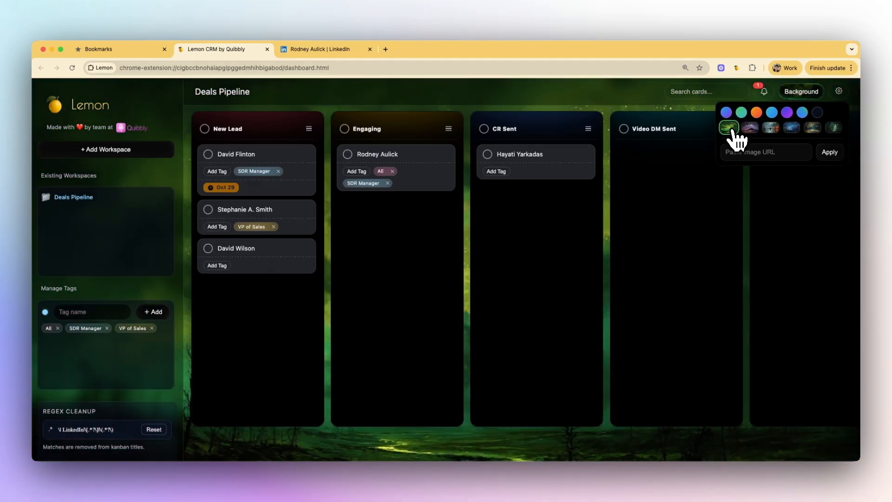
left_click(686, 148)
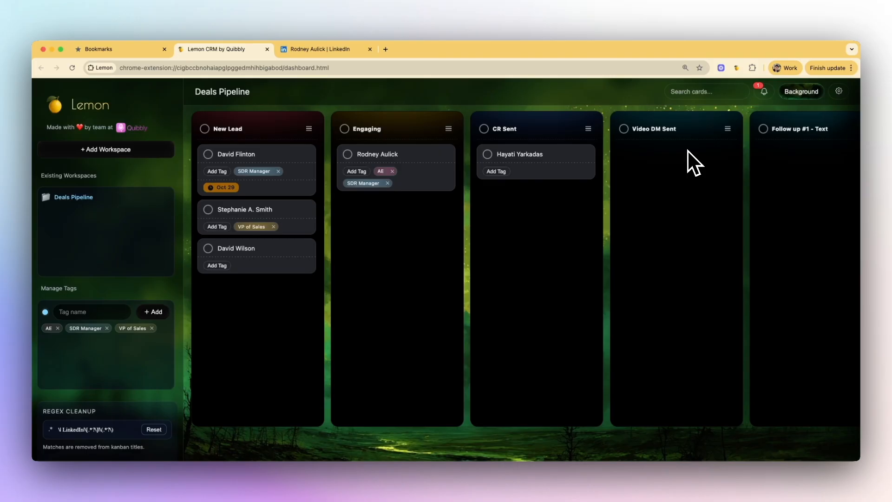
Search the cards of the Linkedin Tasks workspace by a contact's first name, and clear the search.
left_click(840, 92)
left_click(714, 91)
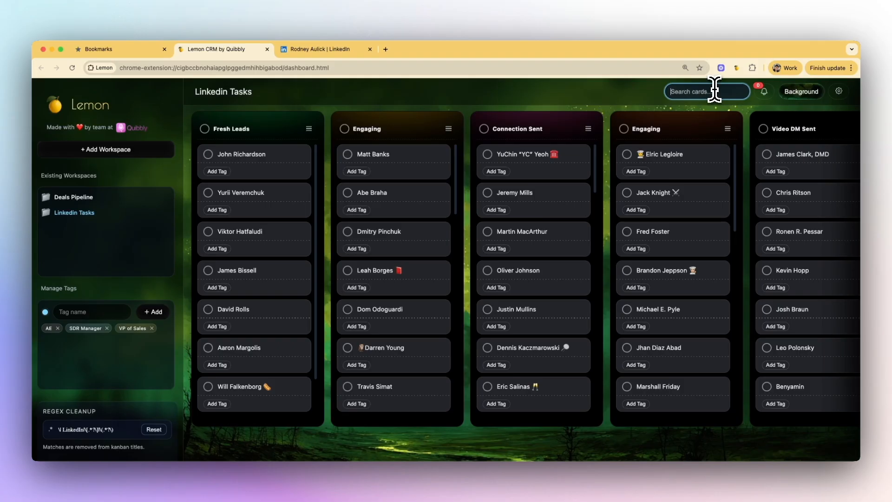
type("Tom")
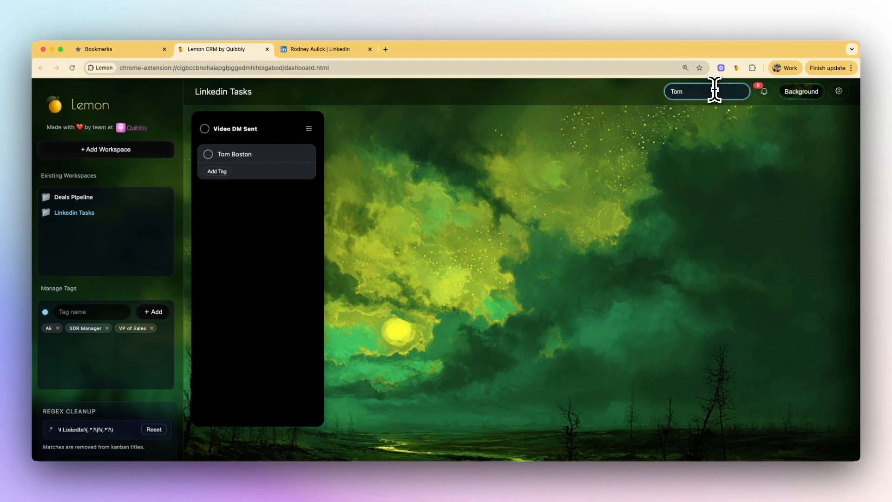
key("BackSpace")
key("BackSpace")
key("BackSpace")
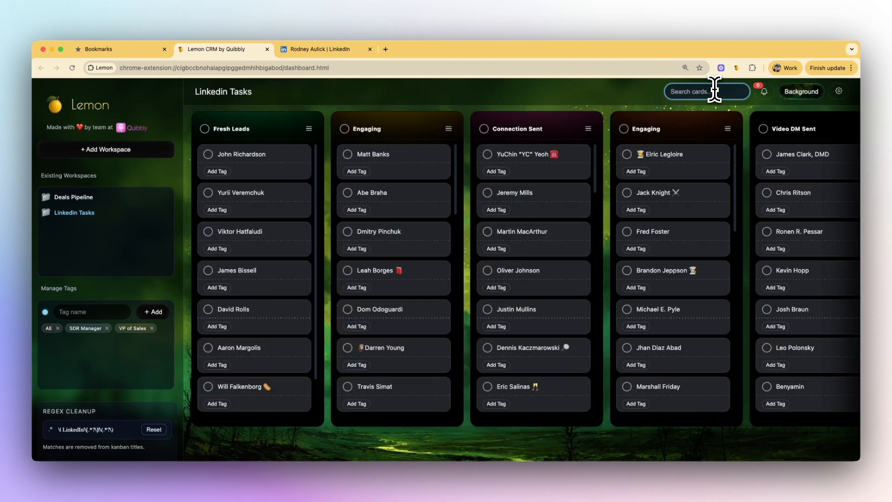
left_click(535, 91)
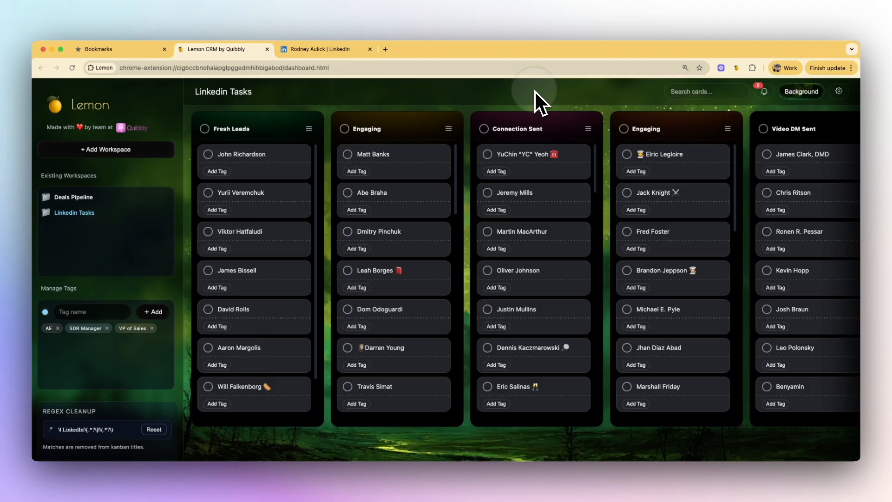
Remove the Regex Cleanup pattern to reveal the full card titles, and reset it to the default.
left_click(116, 428)
left_click_drag(117, 428, 44, 437)
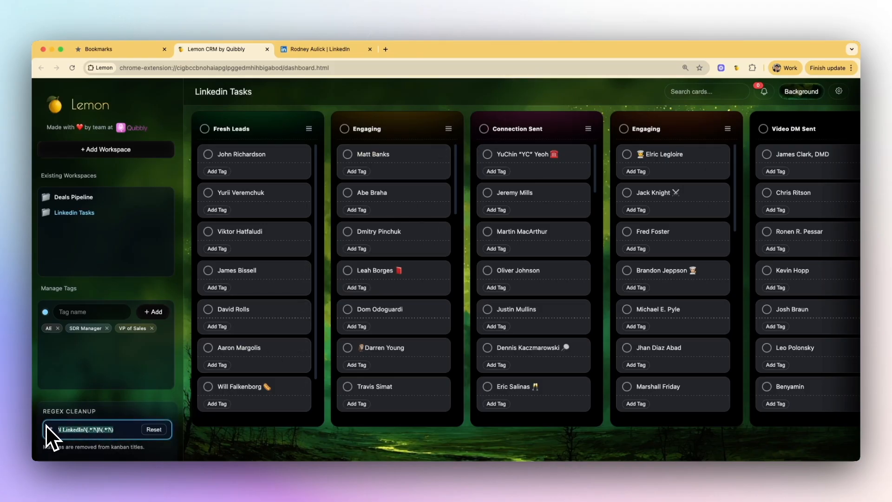
key("BackSpace")
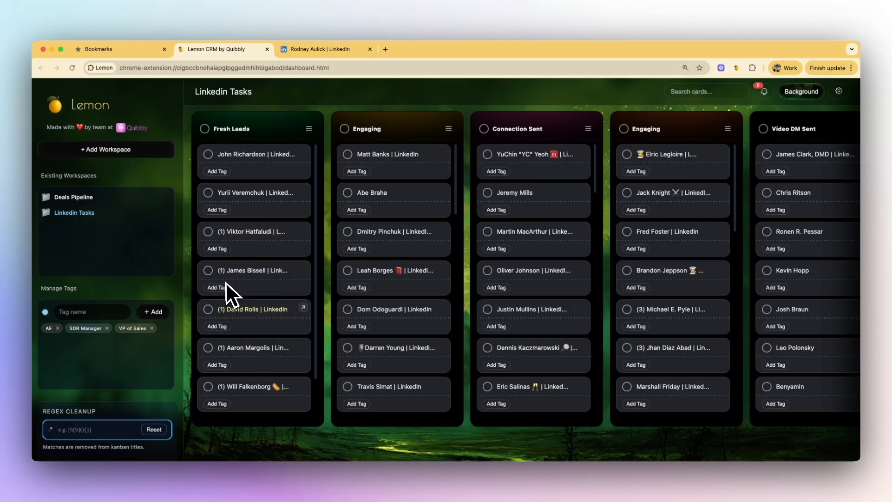
left_click(115, 403)
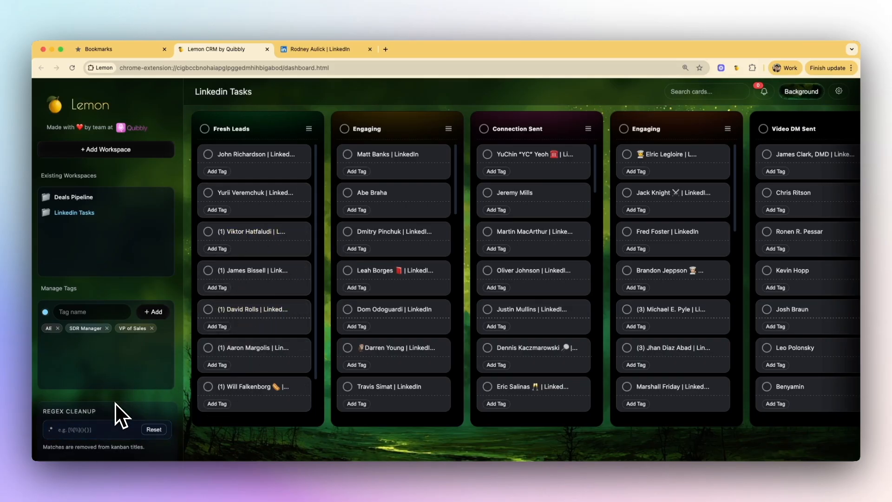
left_click(154, 429)
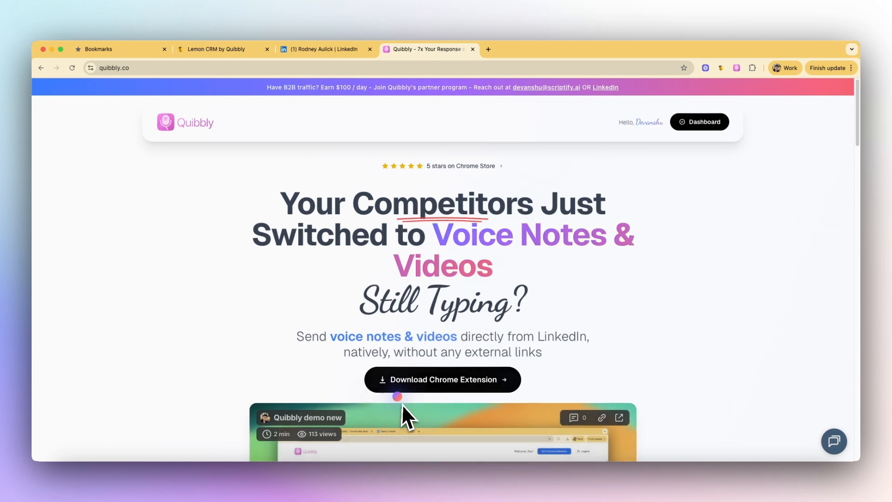
Switch to the LinkedIn profile tab and record a voice note of about 6 seconds in the open message thread.
key("ctrl+shift+Tab")
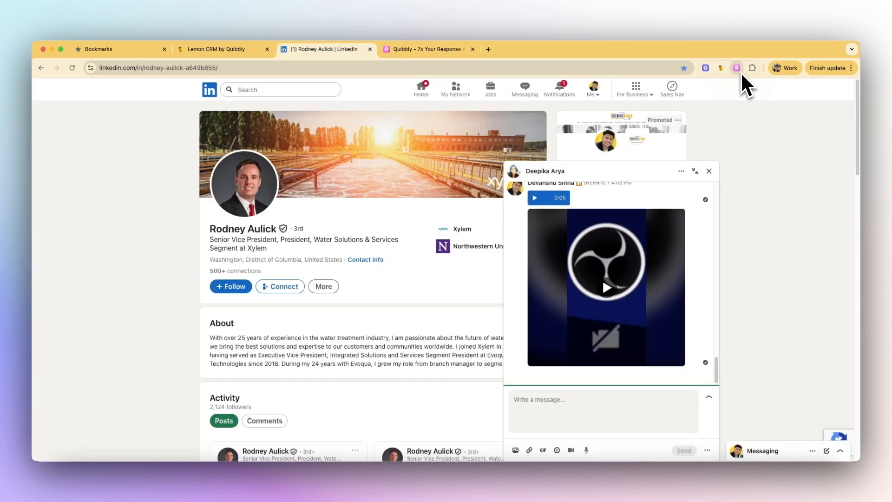
left_click(738, 69)
left_click(735, 69)
left_click(587, 450)
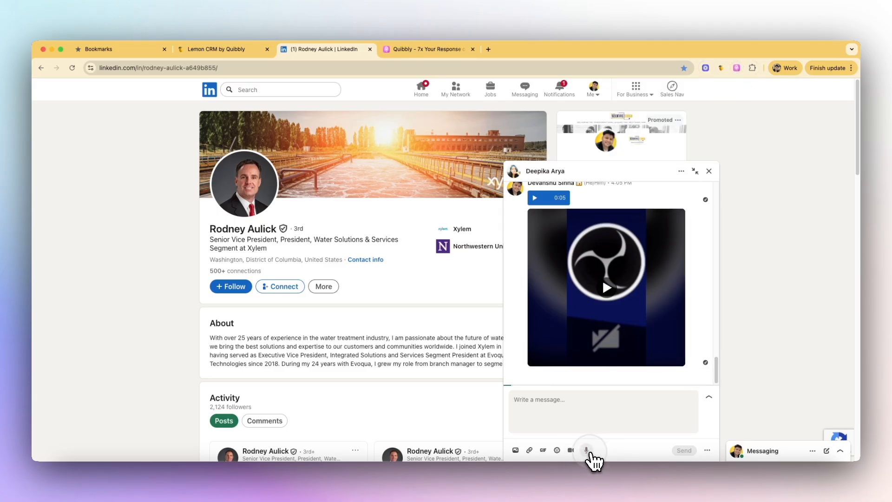
left_click(587, 450)
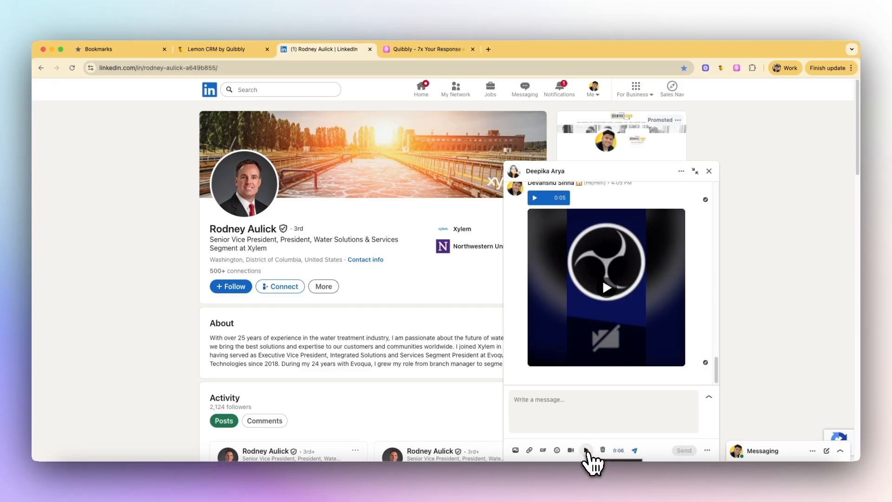